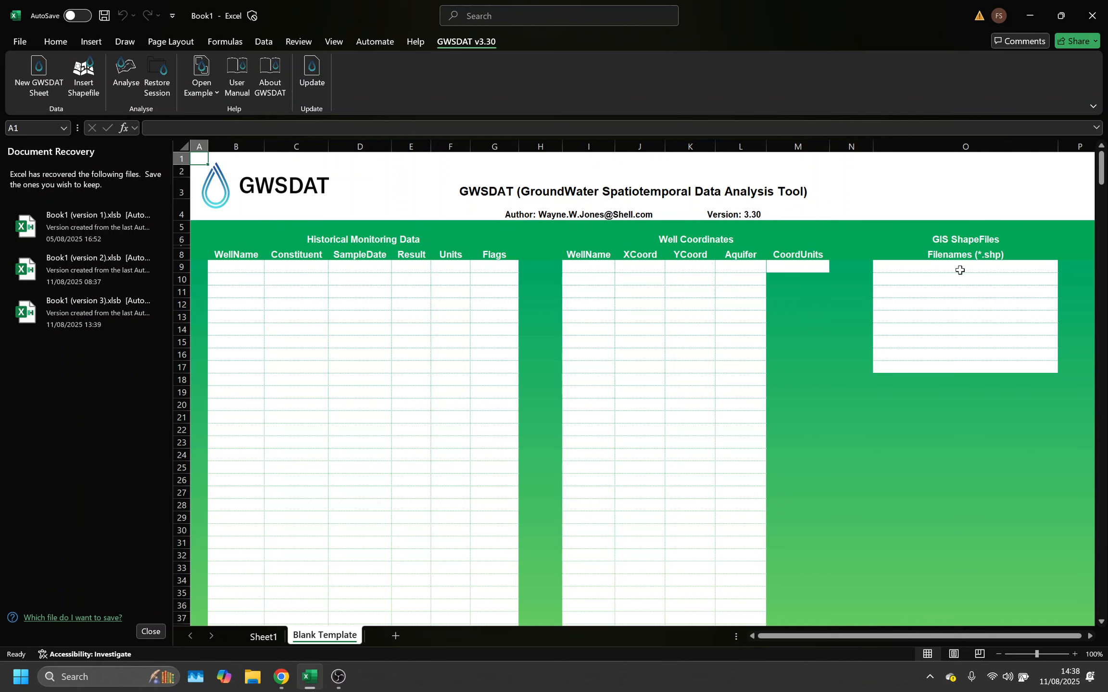
Step: Enter well name MW-01 and constituent Nitrate in the first row of the Historical Monitoring Data table
left_click(247, 266)
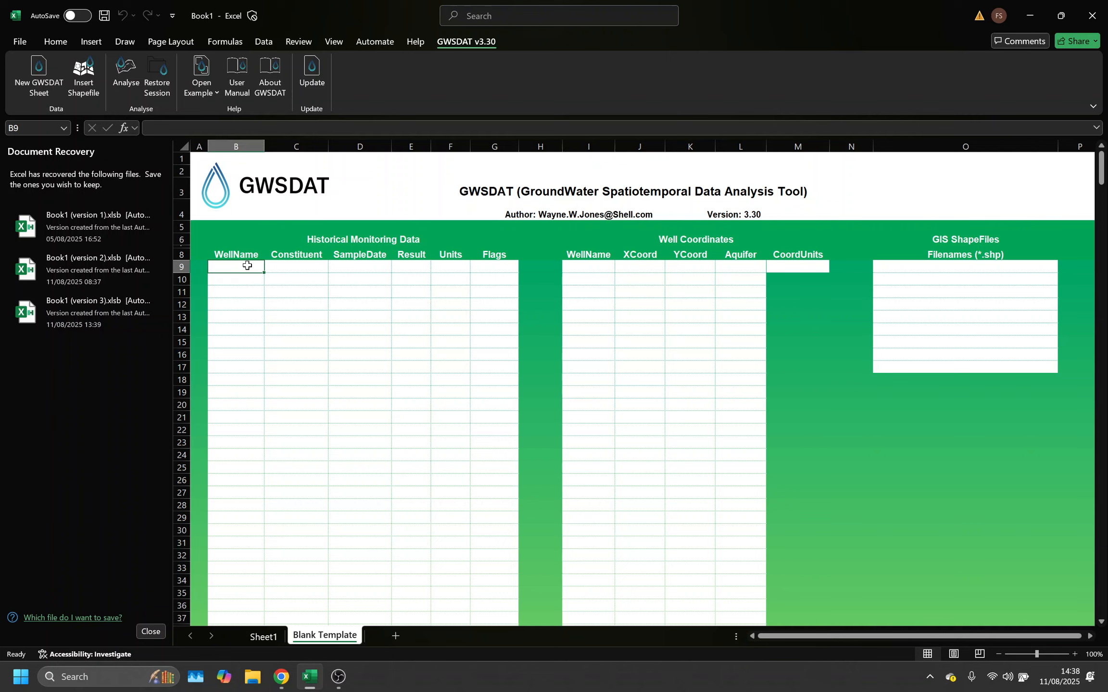
type("MW-01")
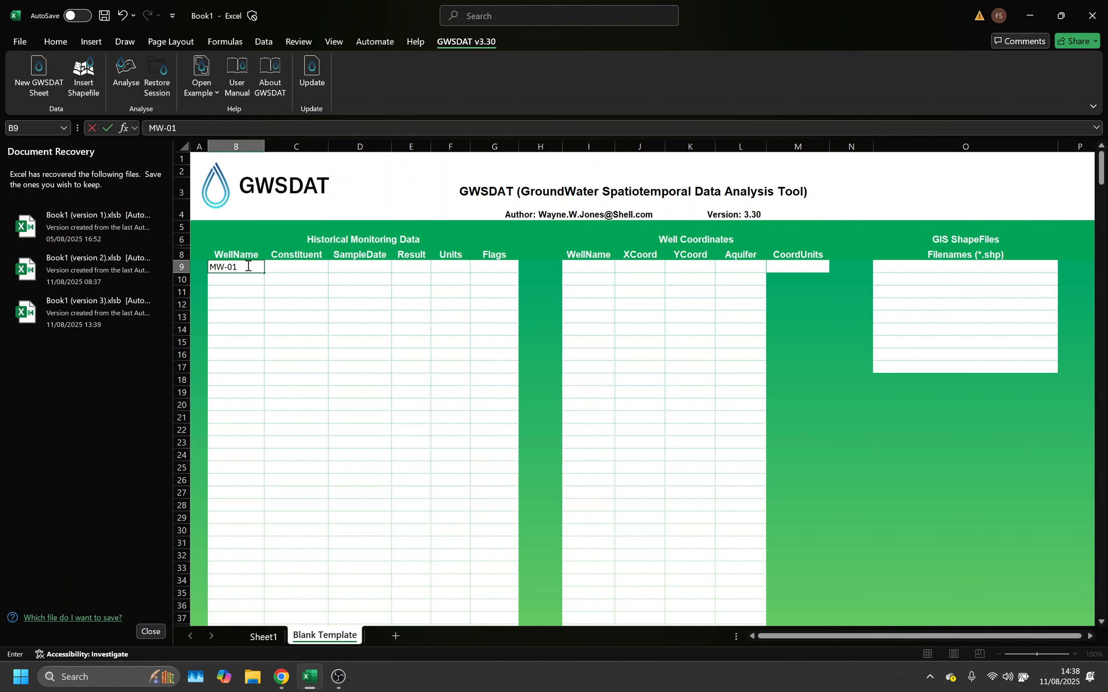
left_click(287, 272)
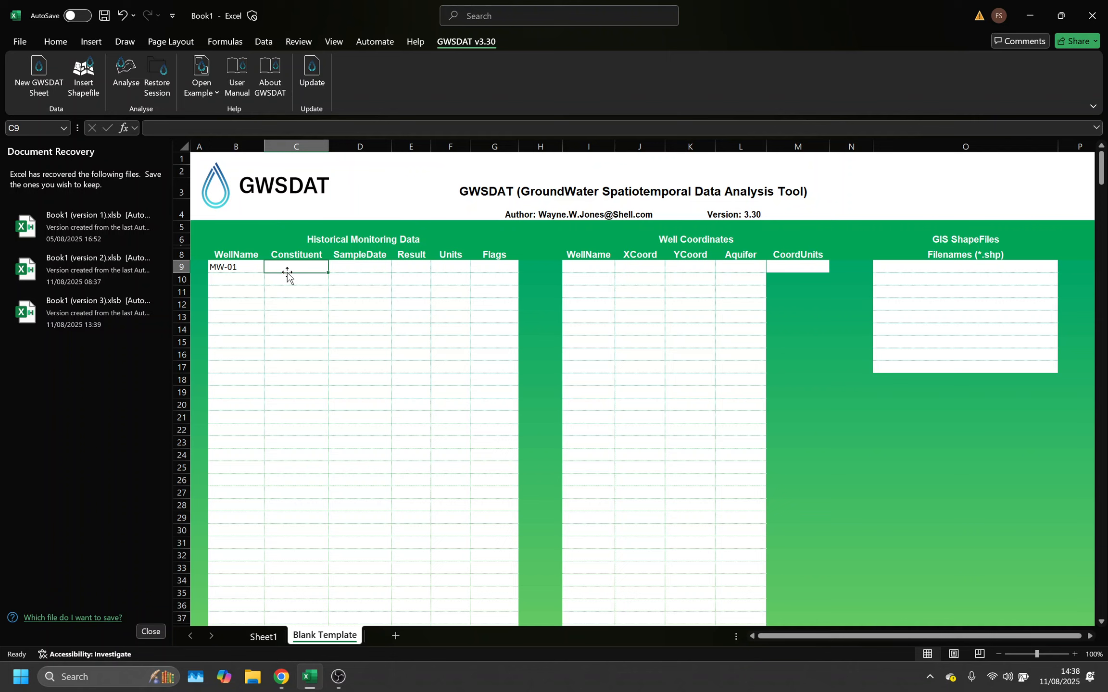
type("Nitrate")
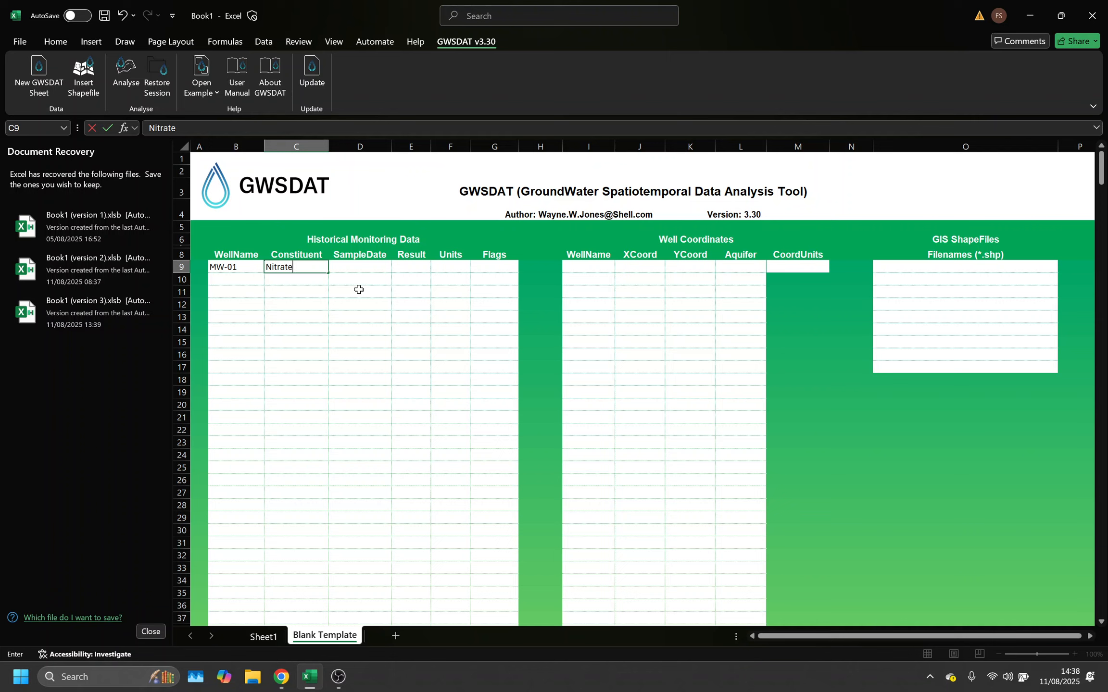
Step: Add the constituents GW and NAPL in the two rows below Nitrate
left_click(303, 284)
type("GW")
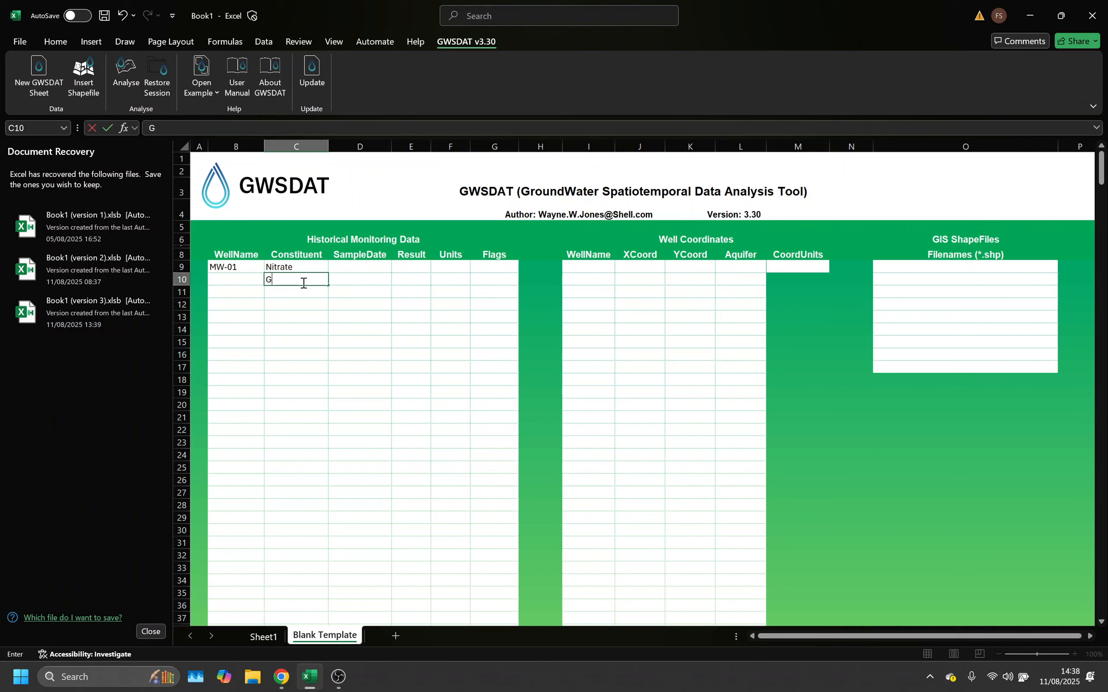
key("Return")
type("NAPL")
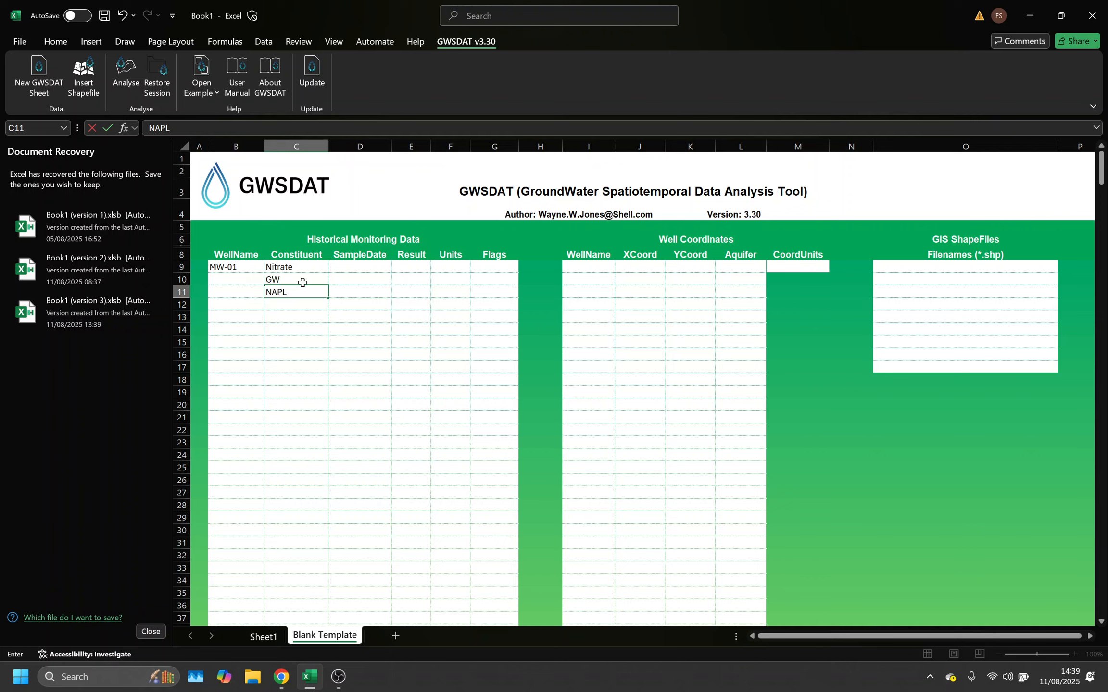
left_click(303, 283)
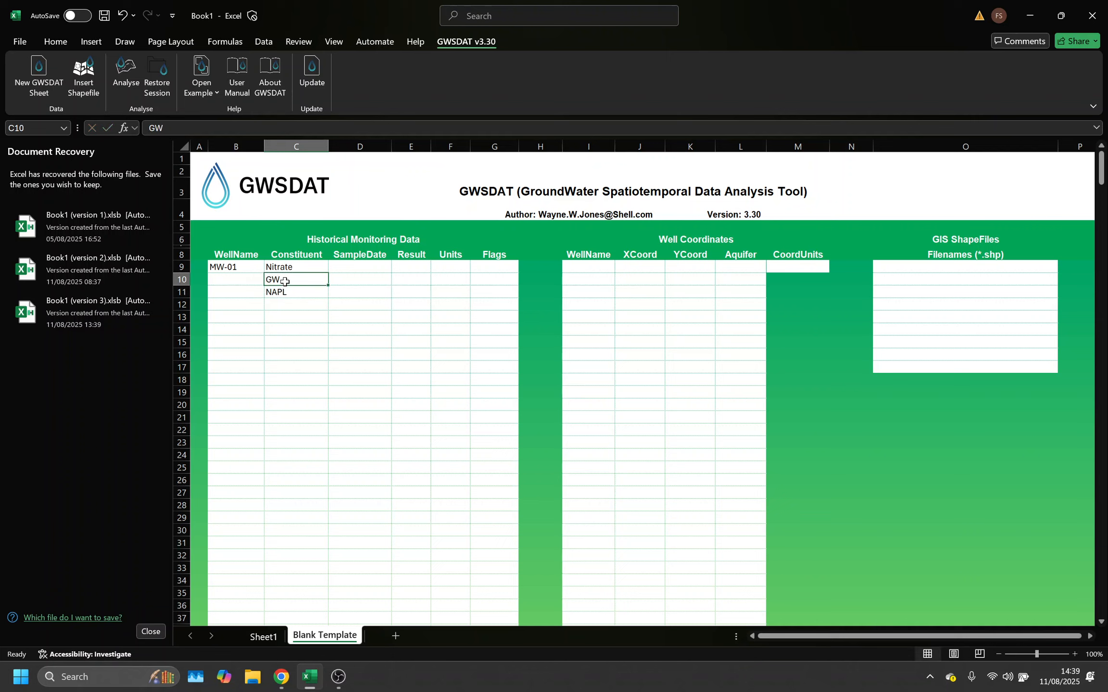
left_click(301, 295)
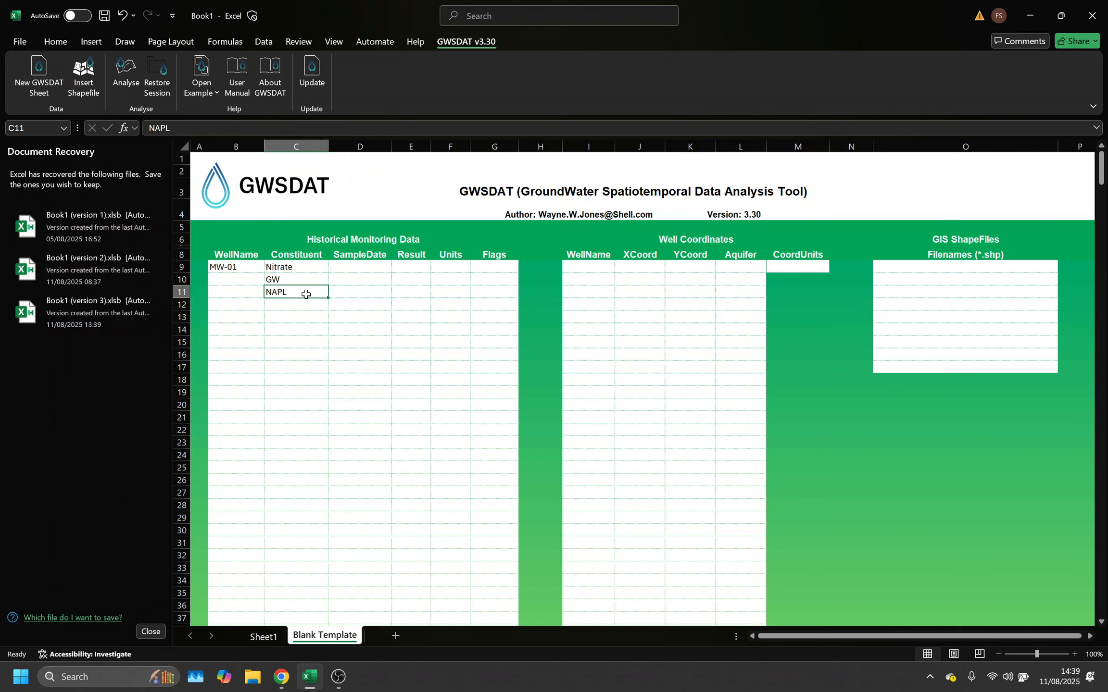
Step: Give the Nitrate record the sample date 11/08/2005, result 5 and units mg/l
left_click(418, 268)
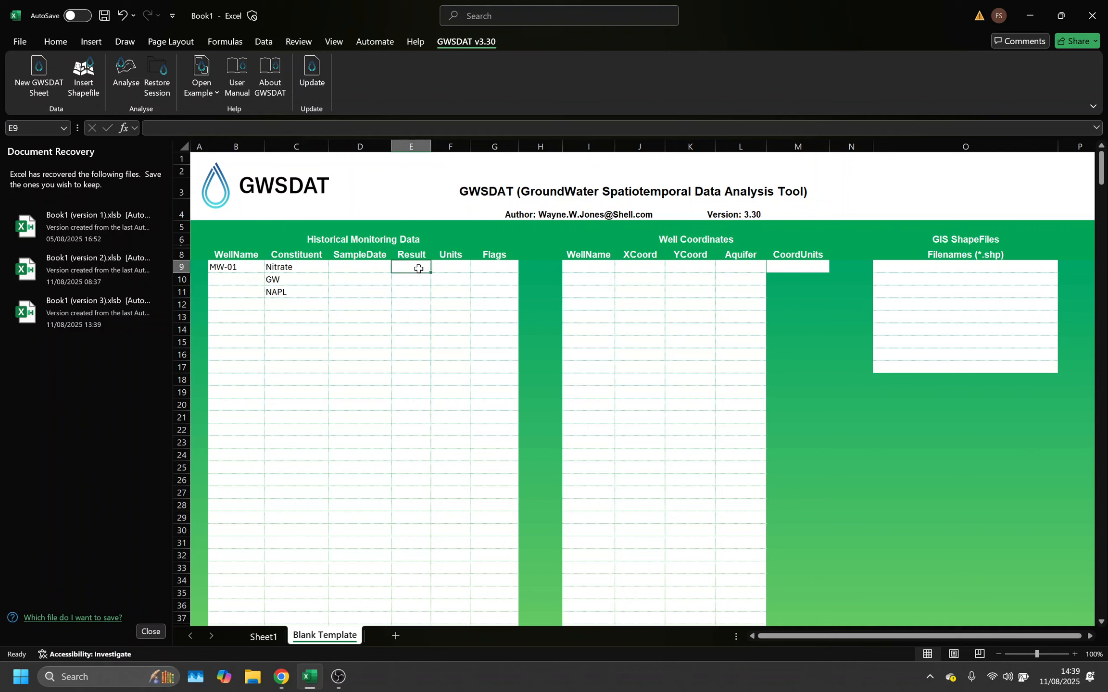
left_click(378, 269)
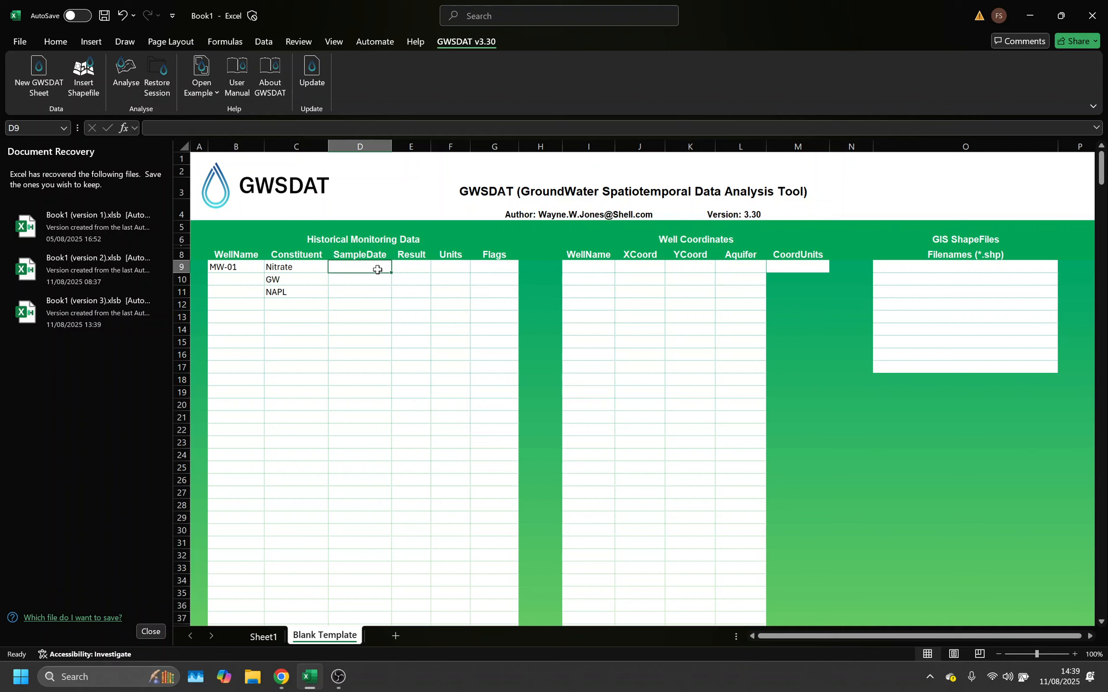
type("11/")
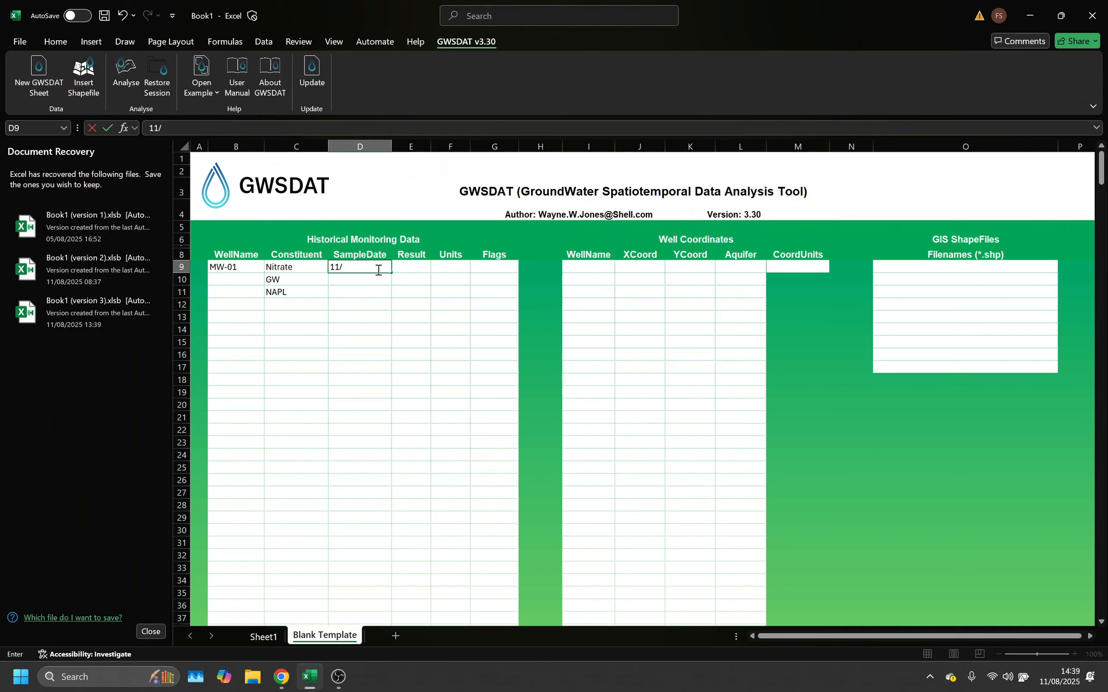
type("08/2005")
left_click(417, 266)
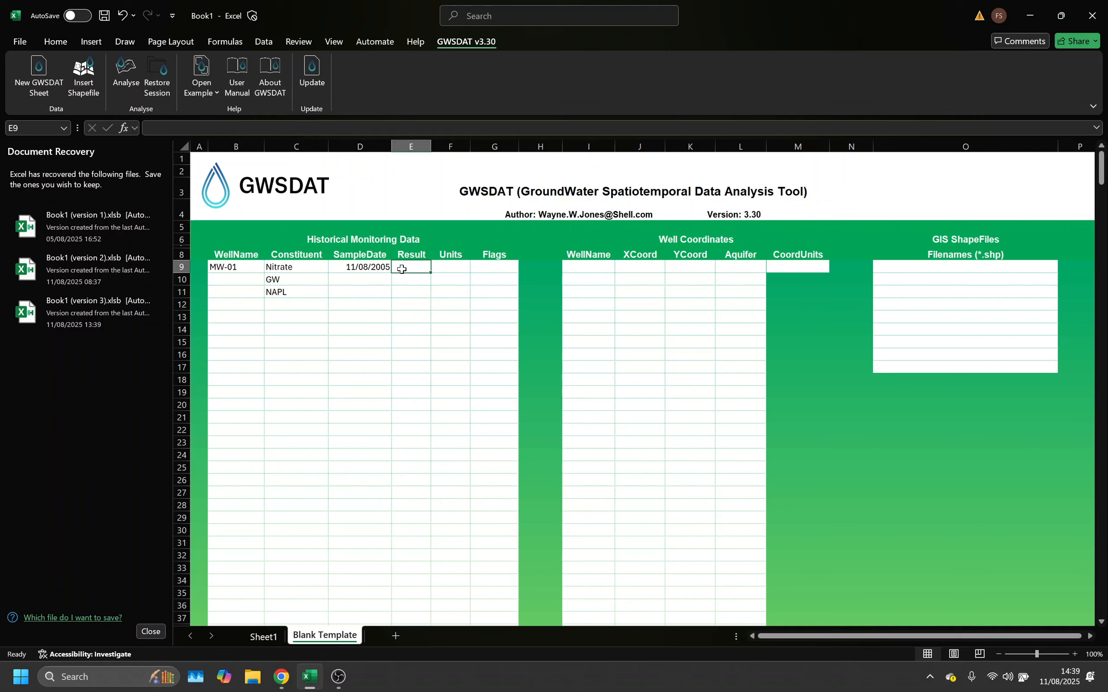
type("5")
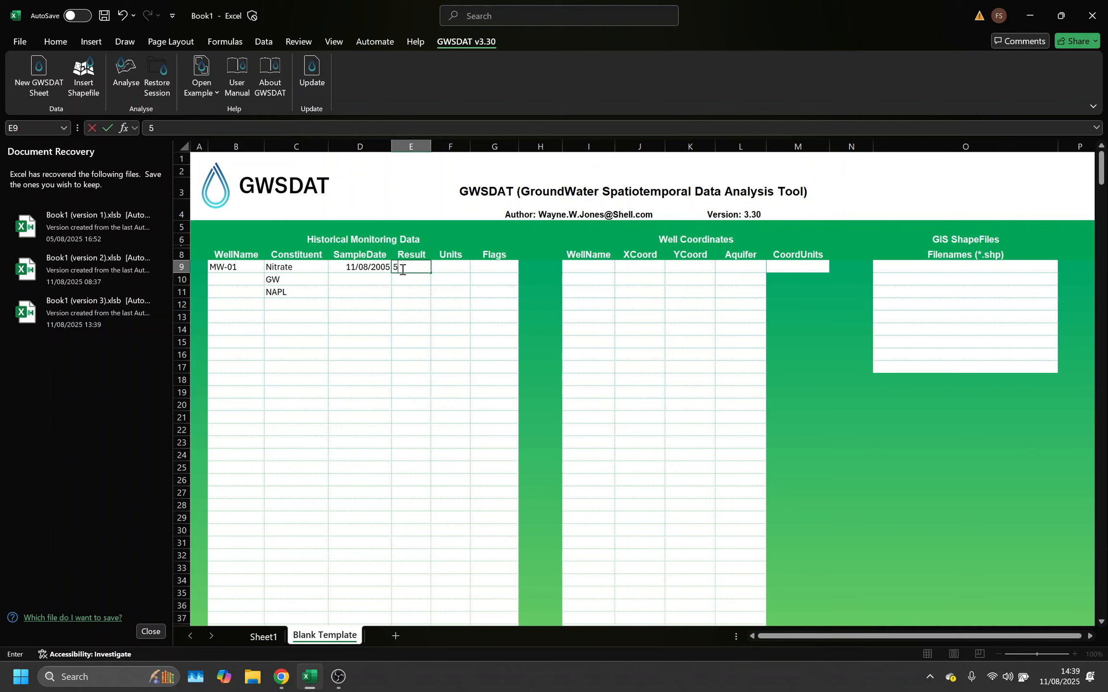
left_click(455, 268)
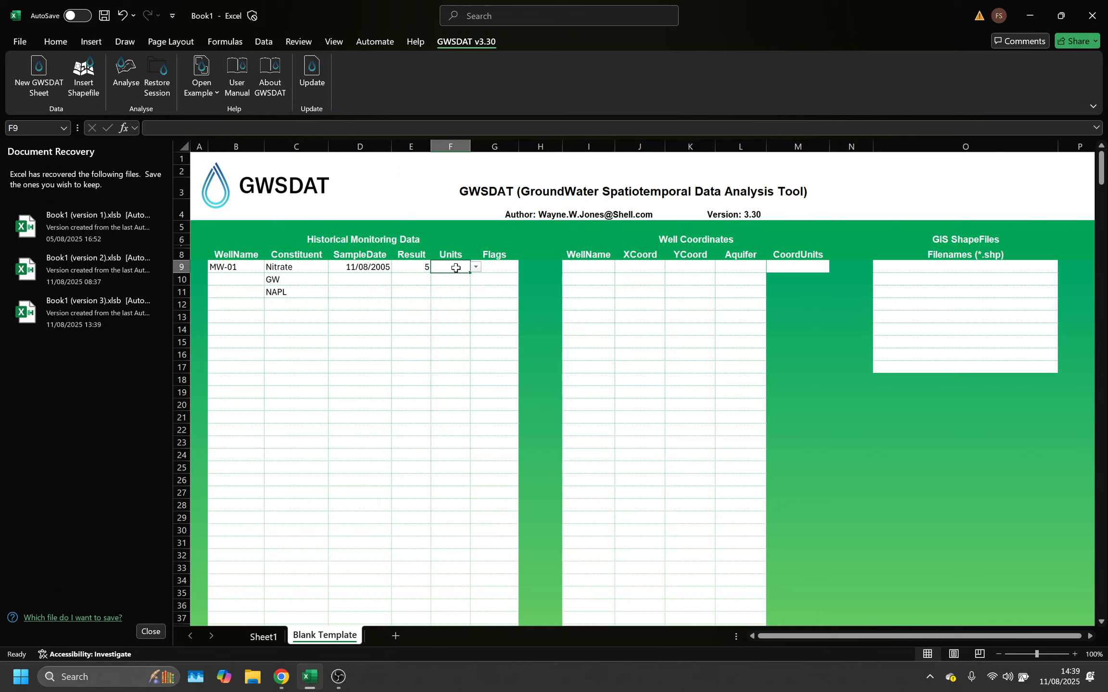
key("alt+Down")
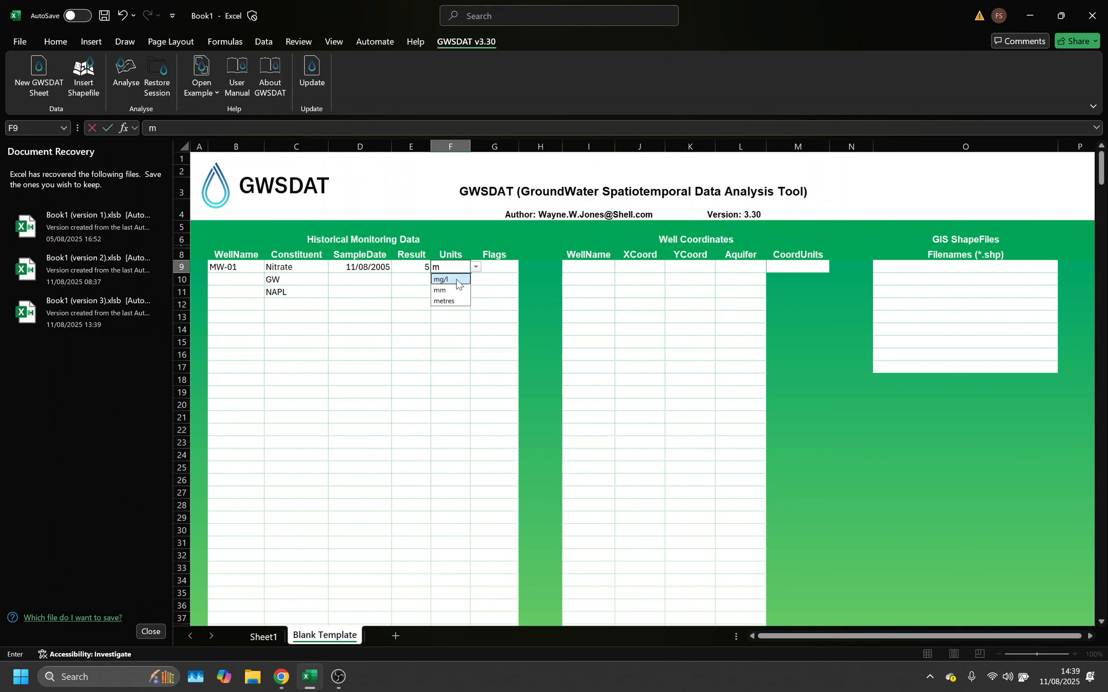
left_click(456, 279)
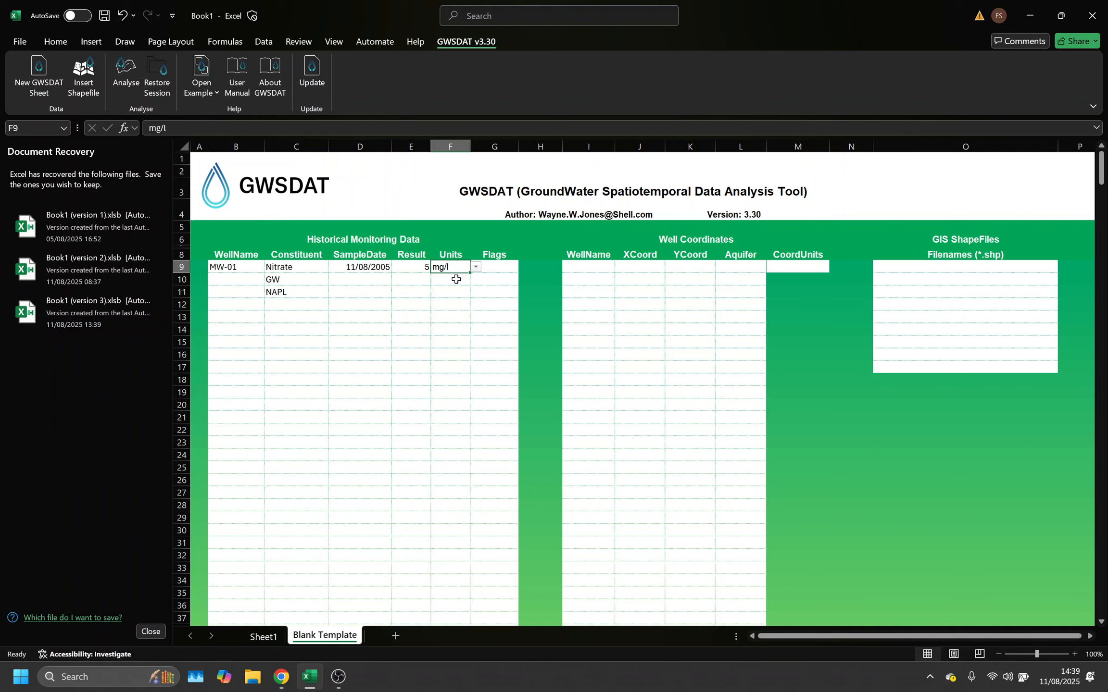
Step: Replace the Nitrate record's result with the non-detect value <100
double_click(423, 267)
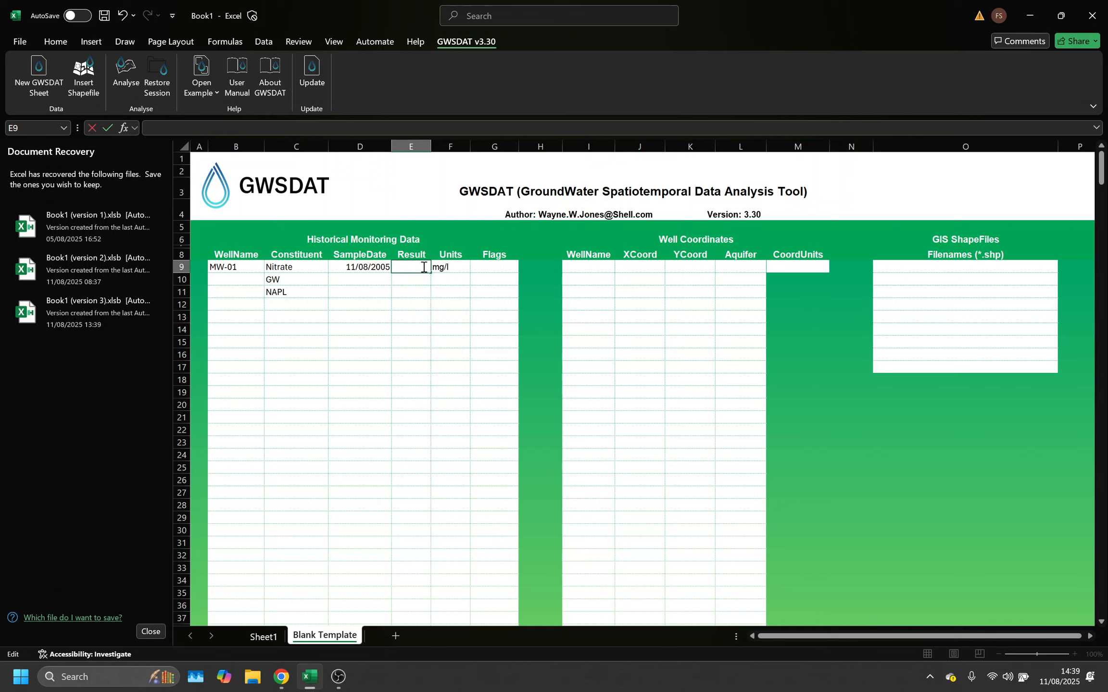
type("<XND")
key("BackSpace")
type("100")
key("Home")
key("Delete")
key("Delete")
left_click(426, 289)
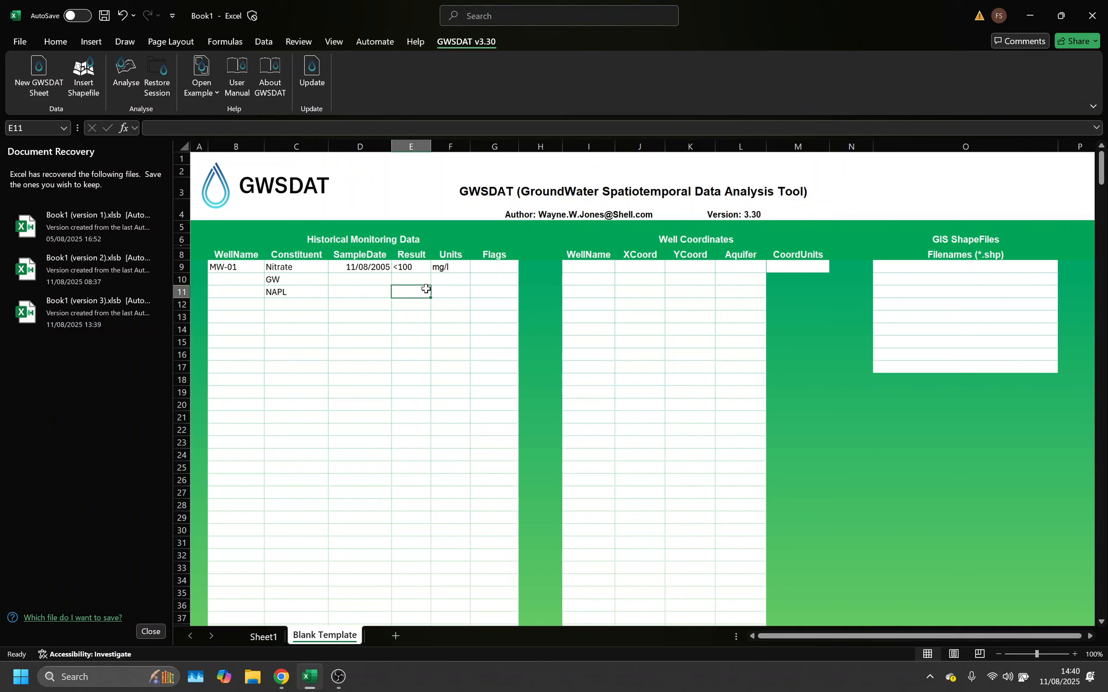
Step: Complete the GW and NAPL rows for well MW-01 with sample date 11/08/2005, results 90 and 5 respectively, and units feet
left_click(362, 282)
key("ctrl+apostrophe")
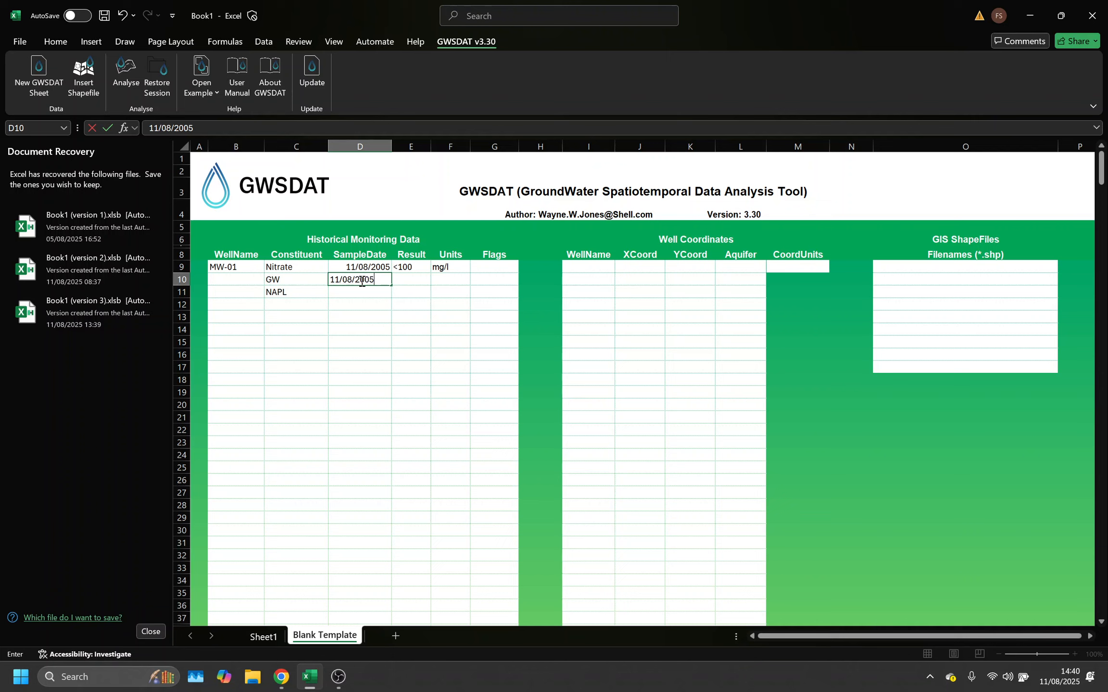
left_click(447, 282)
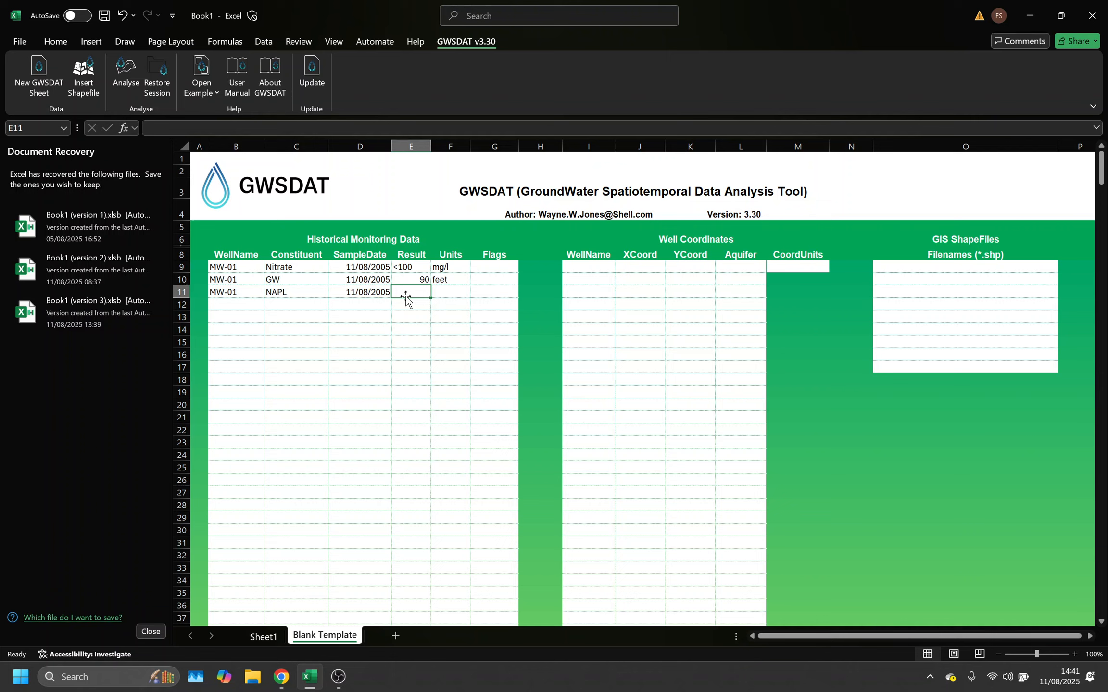
type("5")
left_click(449, 302)
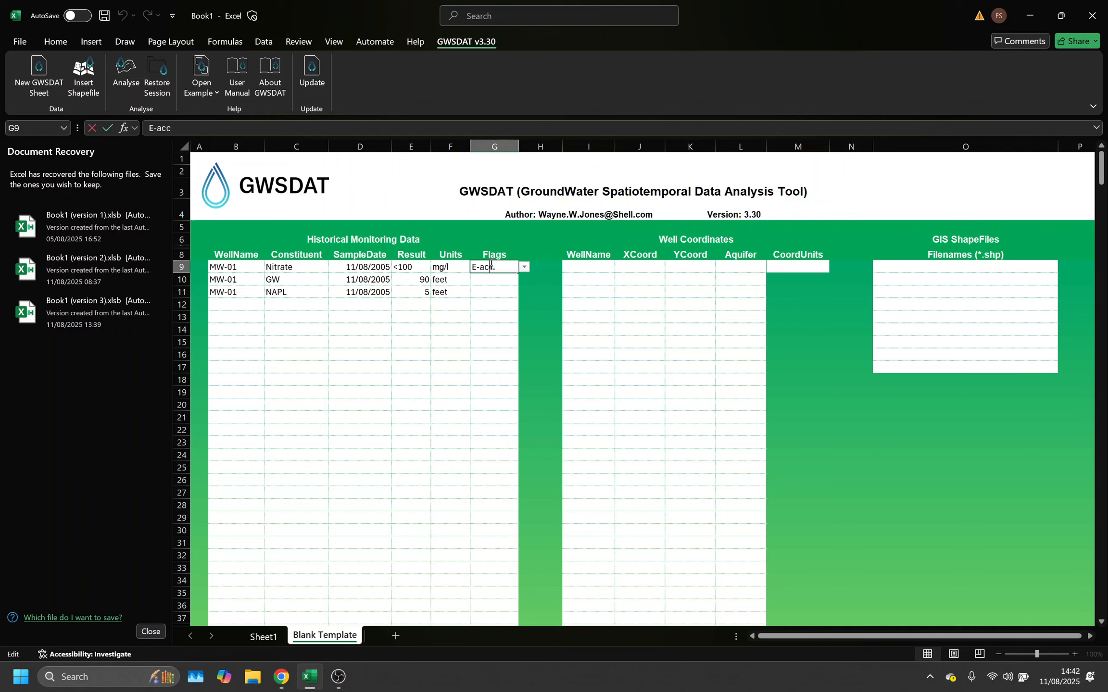
Step: Try the NotInNAPL flag on the Nitrate record, and set its final flag to Omit
double_click(491, 266)
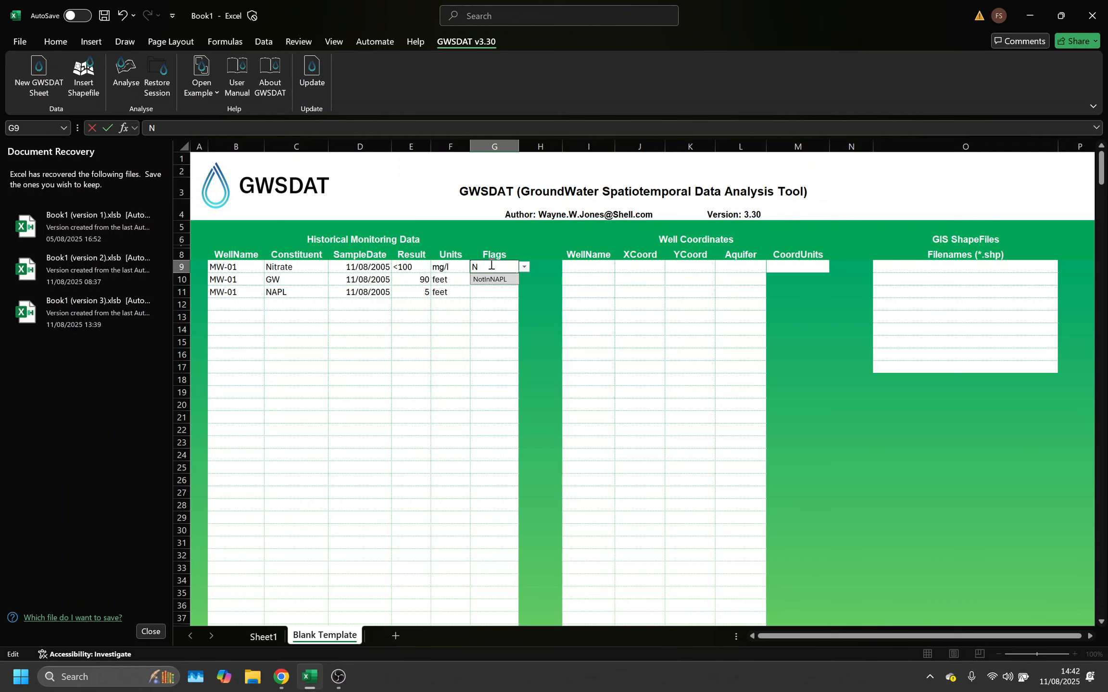
left_click(490, 278)
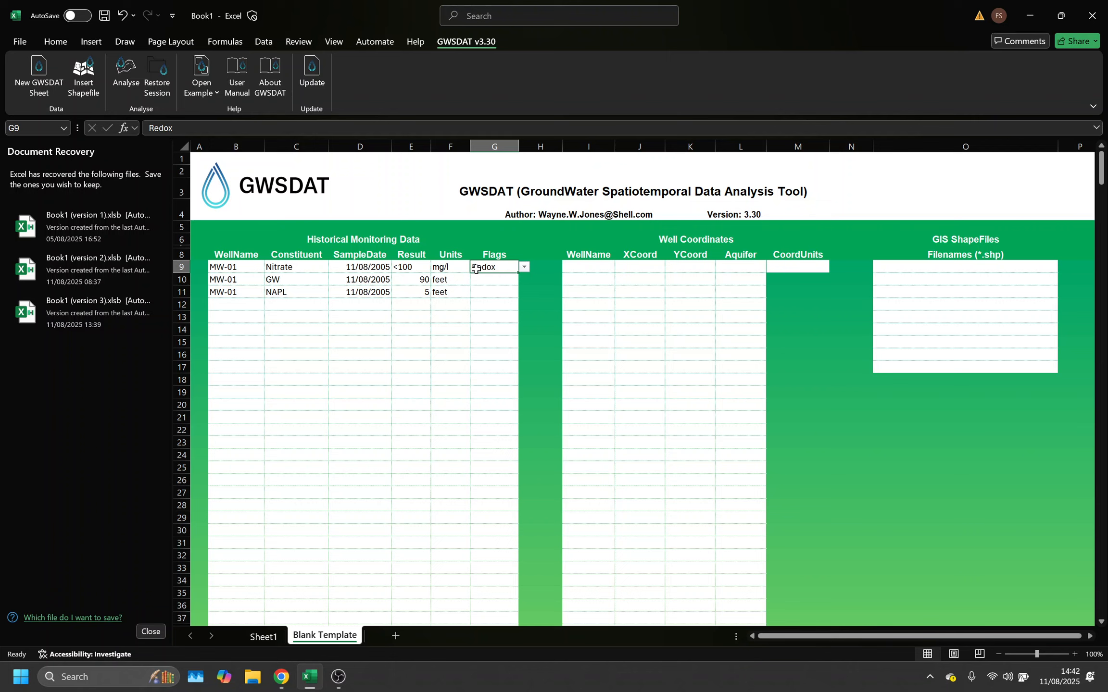
key("alt+Down")
left_click(482, 278)
left_click(482, 278)
Step: Fill in the Well Coordinates table with well MW-01, XCoord 1, YCoord 42, aquifer B and coordinate units metres, and select the first shapefile filename cell
double_click(596, 268)
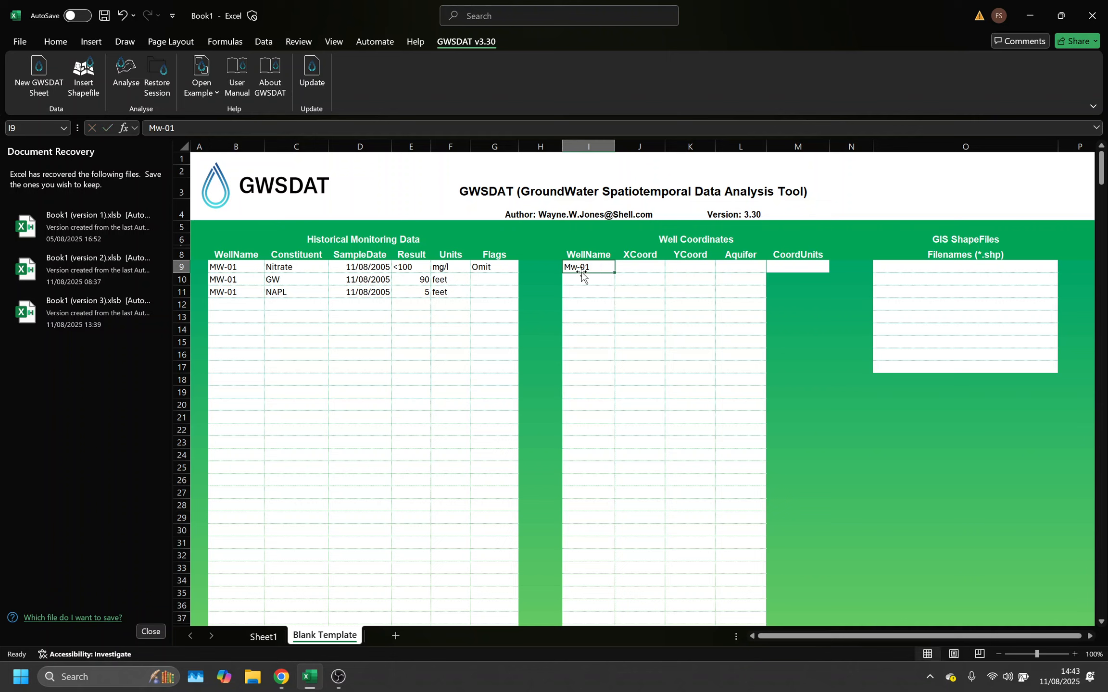
key("Left")
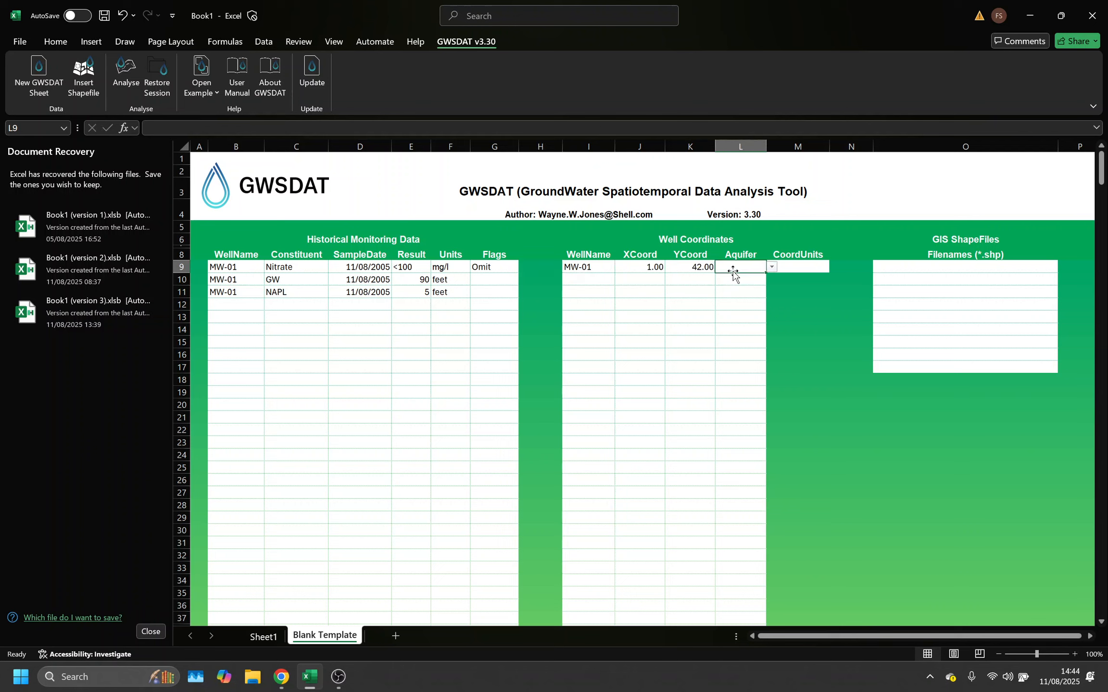
type("B")
left_click(883, 269)
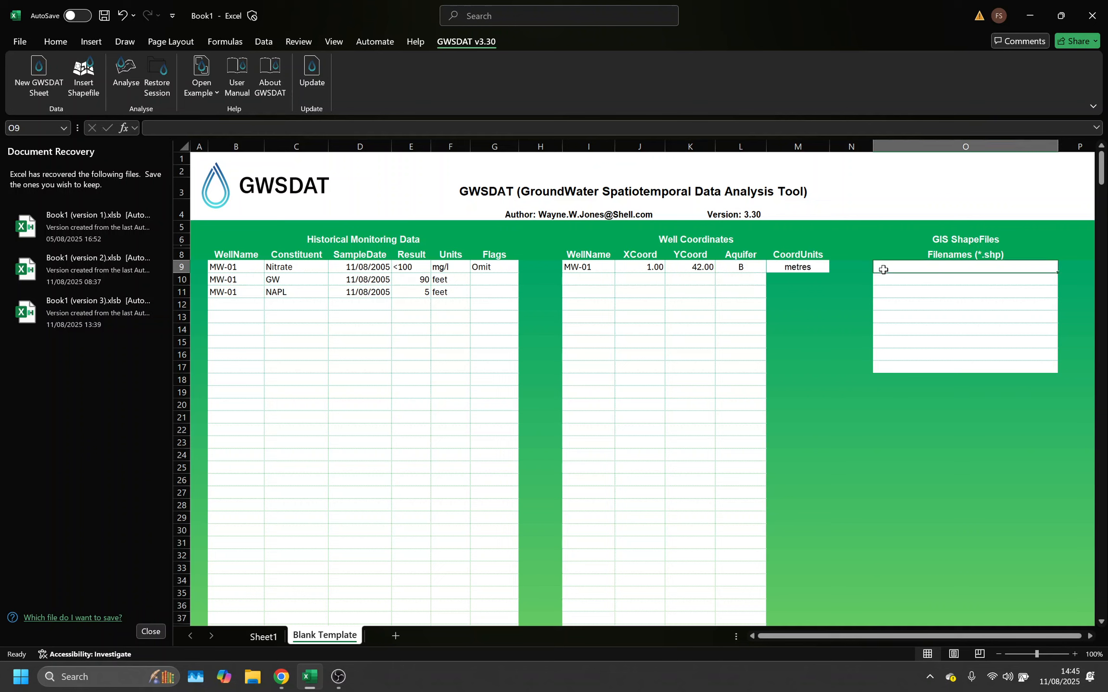